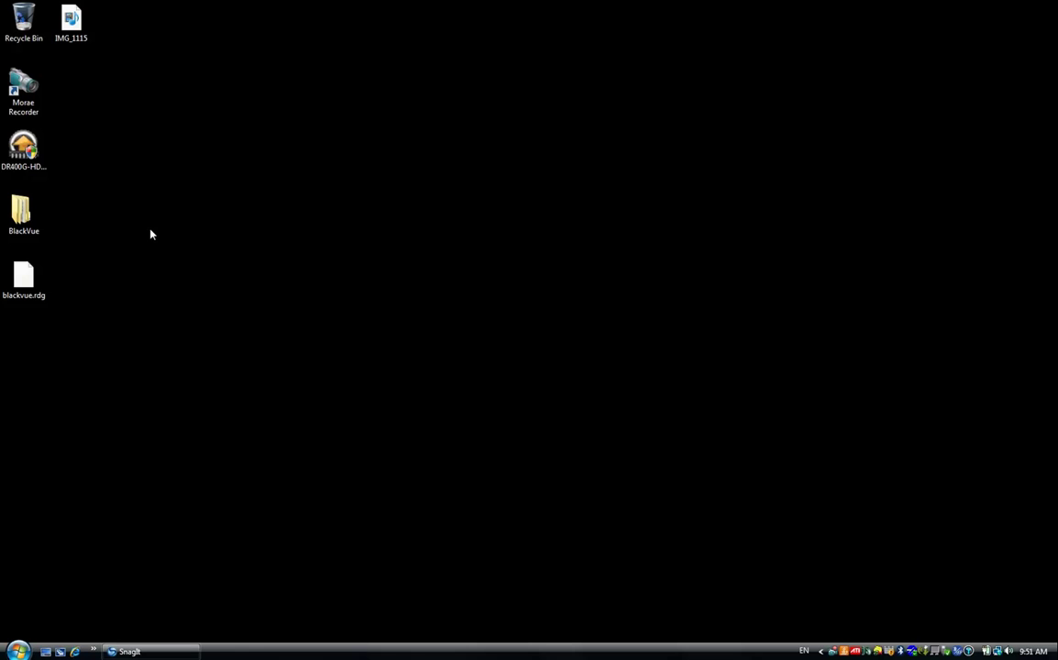
Step: Launch the DR400G-HD firmware upgrade, choose drive F: as the MicroSD card, then cancel
click(33, 154)
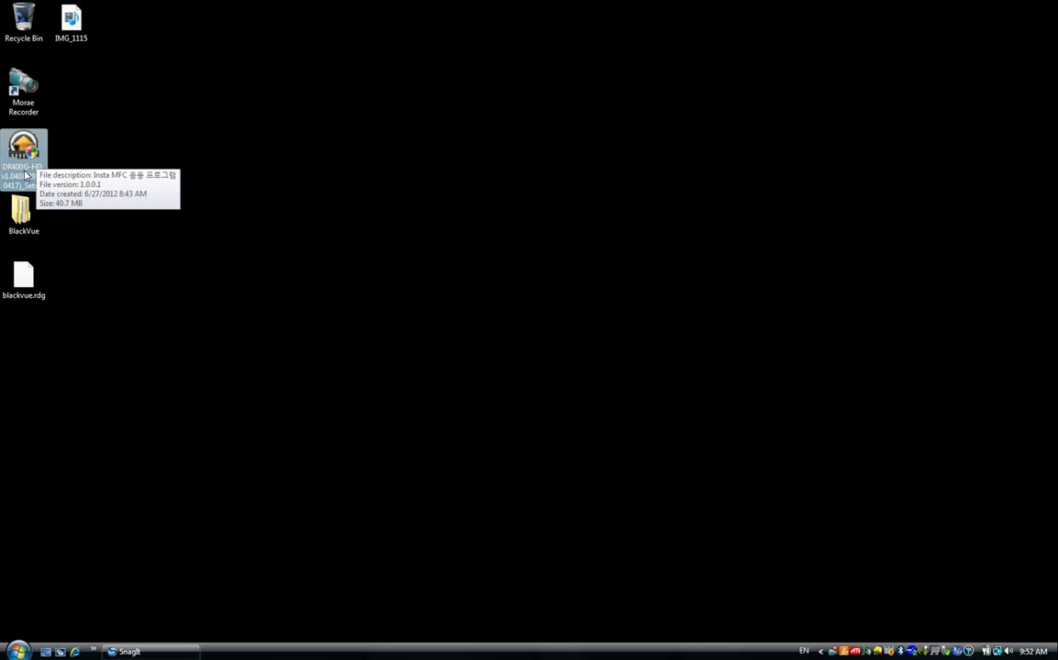
double_click(26, 173)
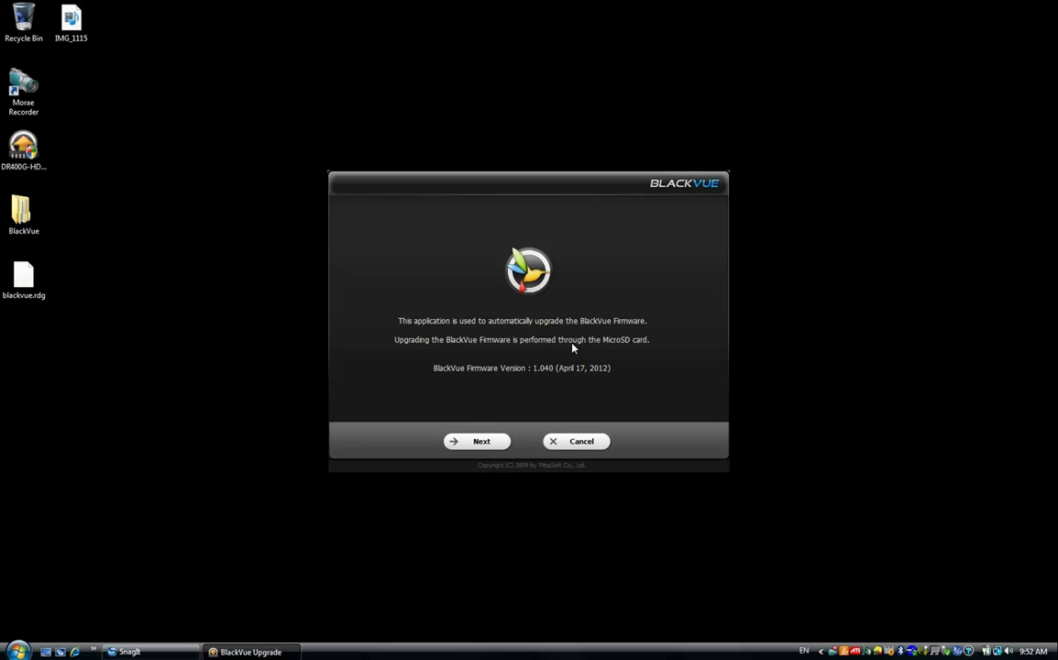
click(483, 442)
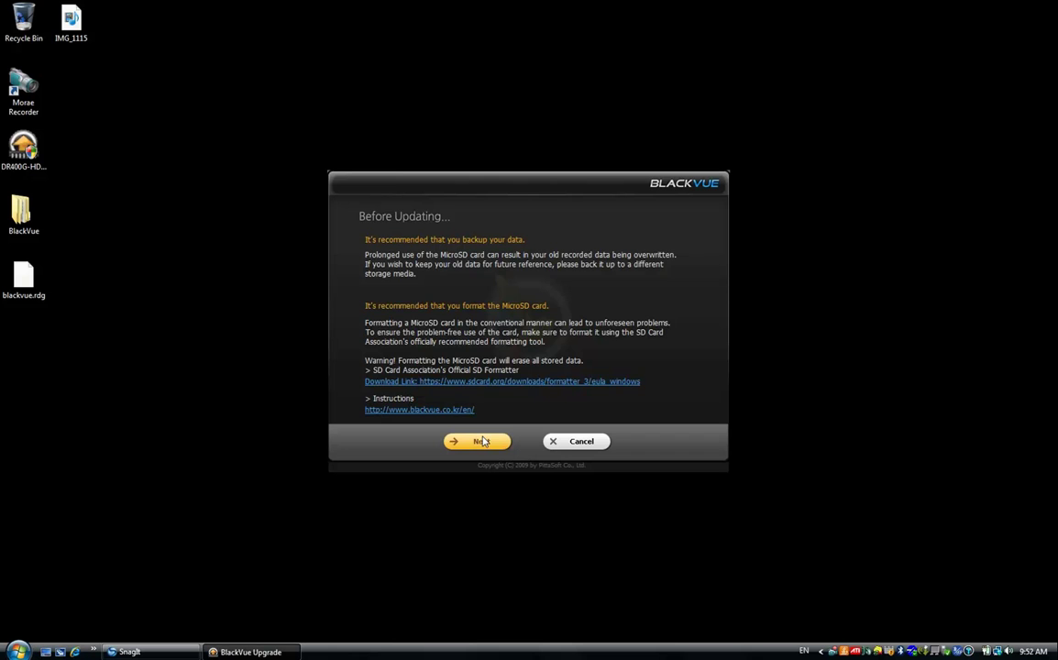
click(481, 442)
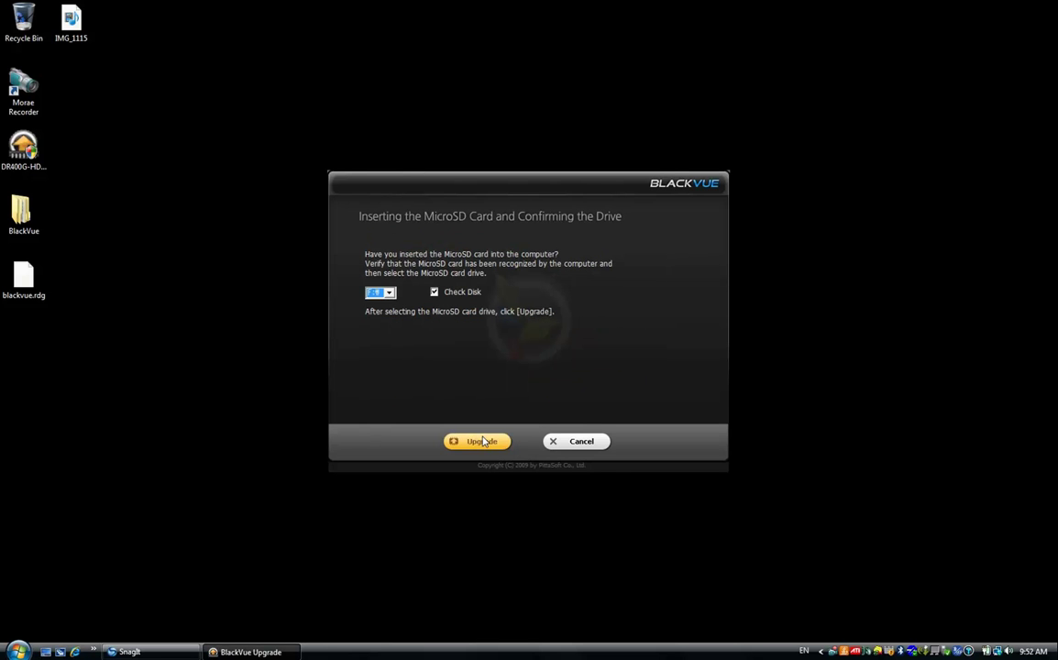
click(389, 293)
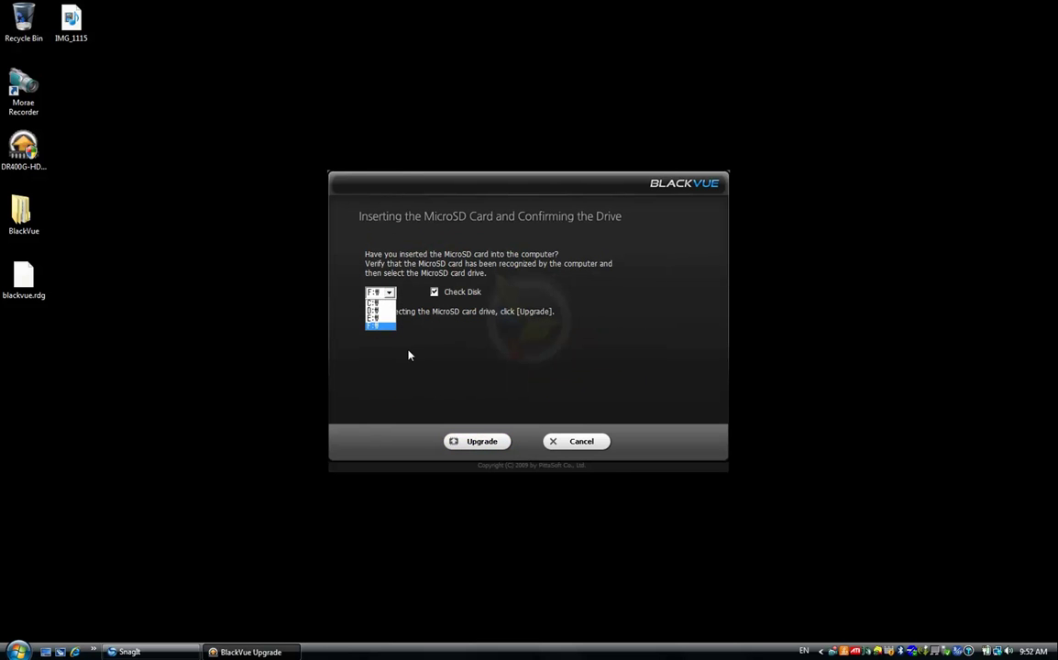
click(392, 326)
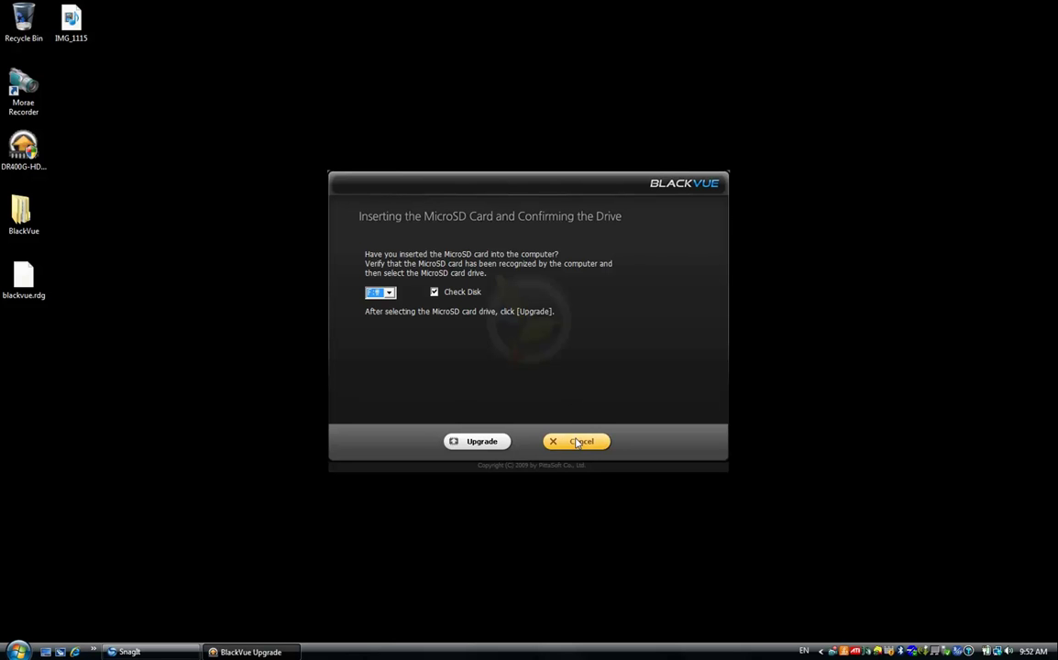
click(577, 442)
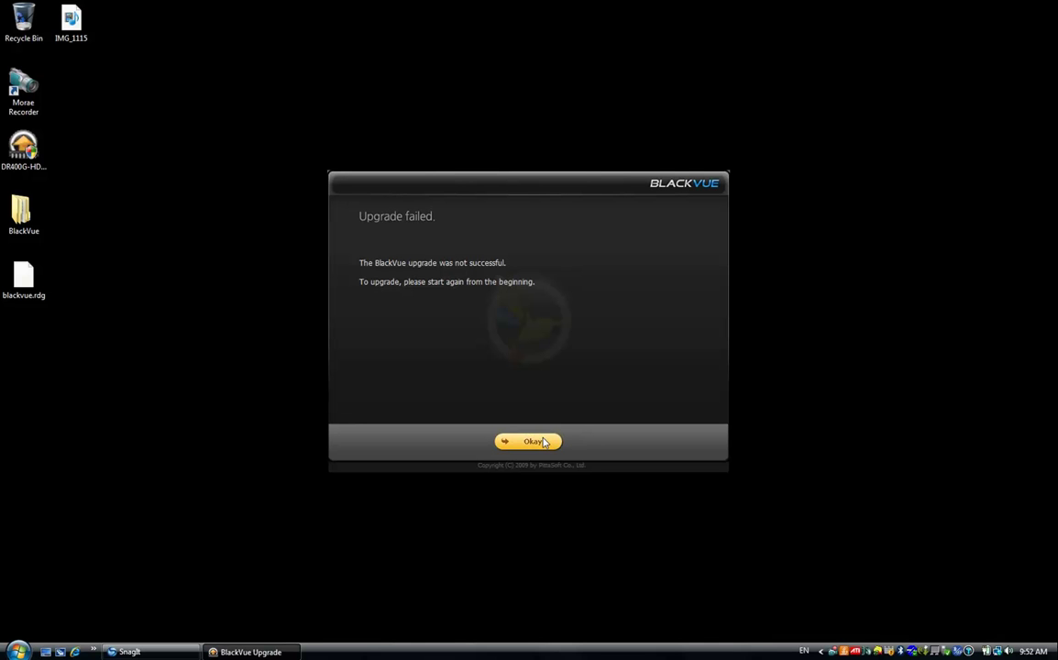
Step: Dismiss the Upgrade failed notice and browse to BlackVue\Config to bring up the version file's actions
click(543, 442)
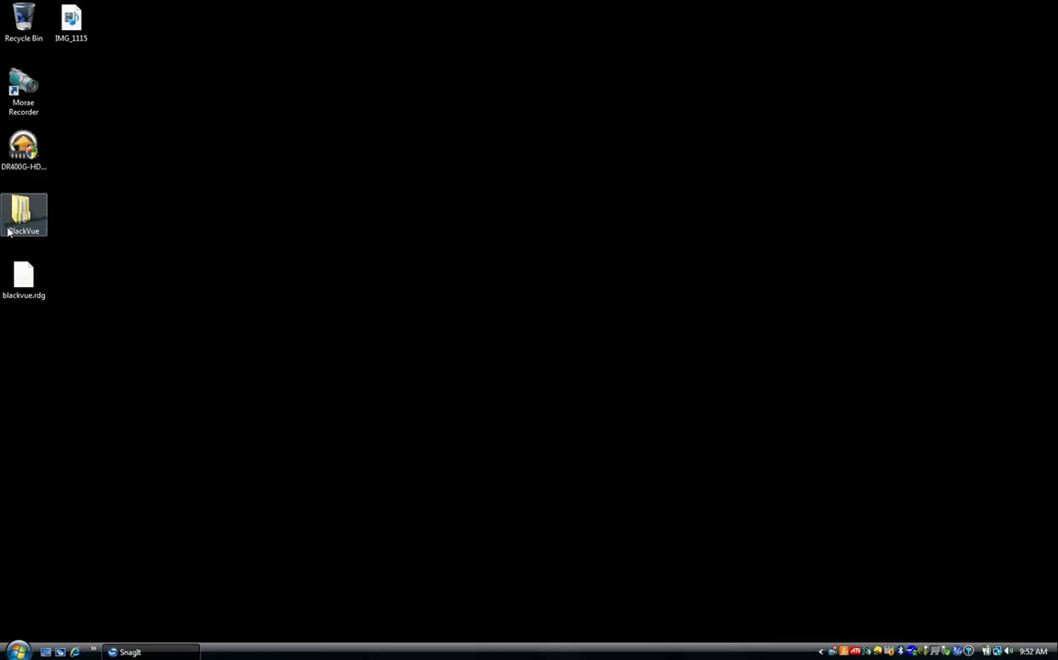
double_click(9, 204)
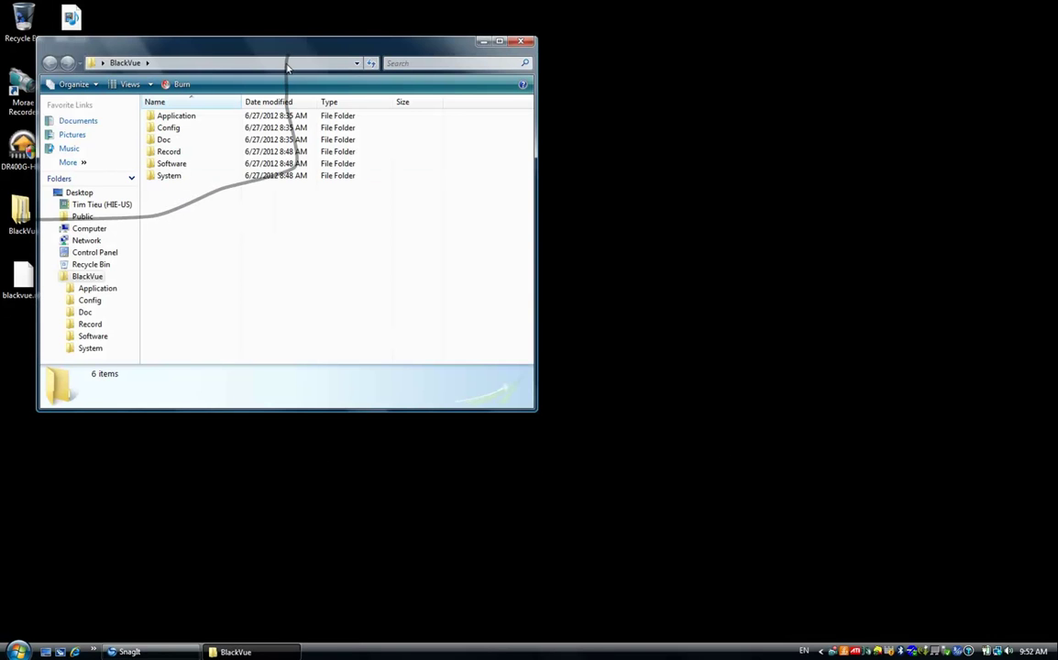
drag(307, 50, 644, 48)
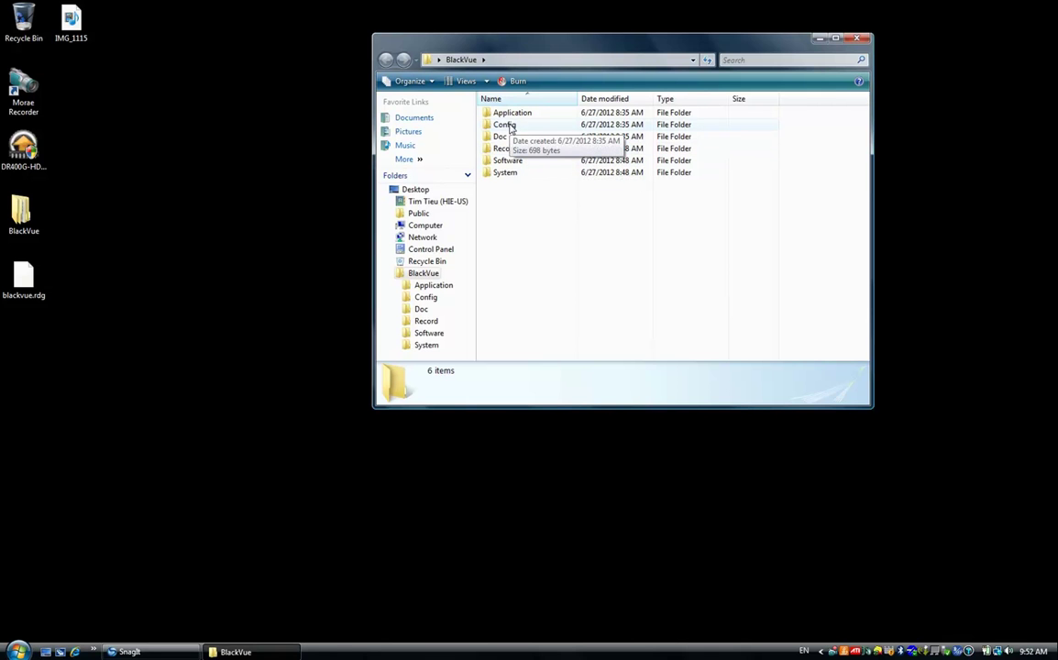
double_click(510, 126)
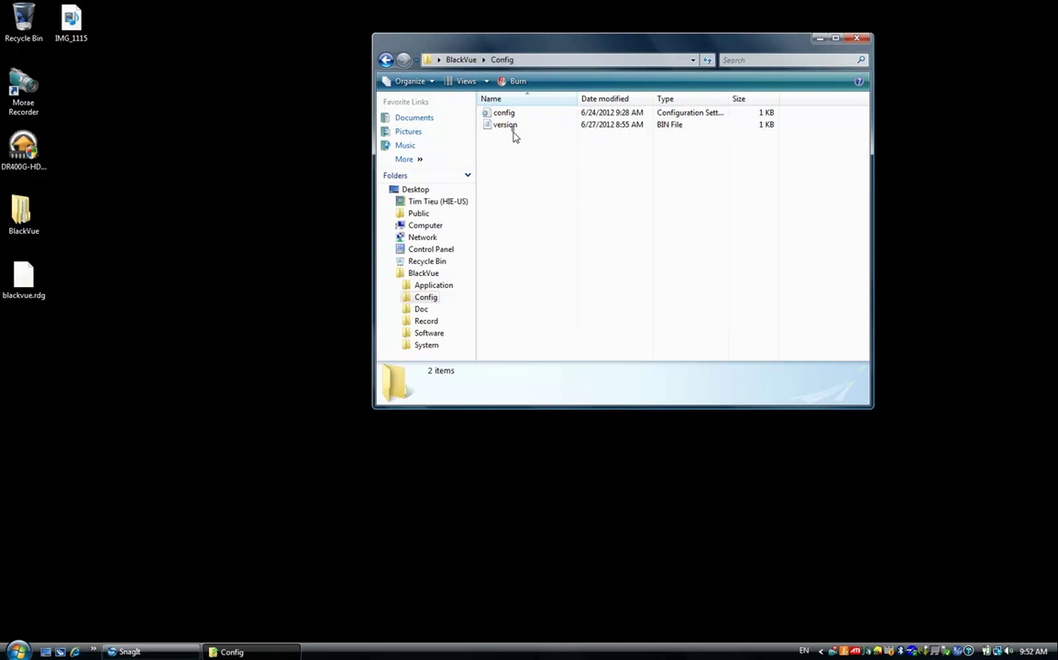
click(514, 130)
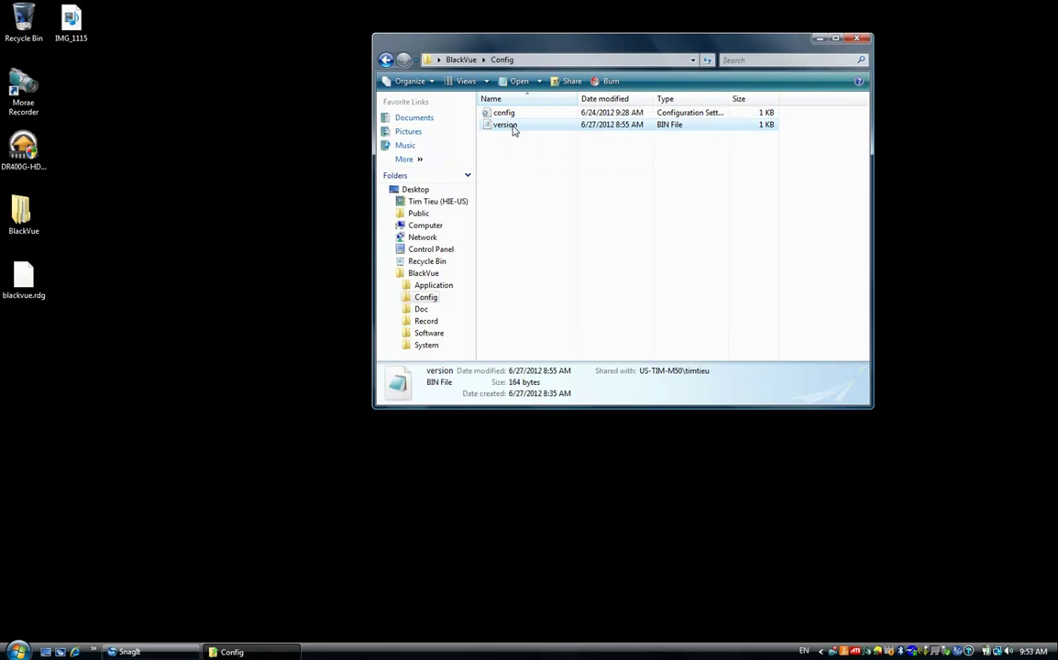
right_click(513, 130)
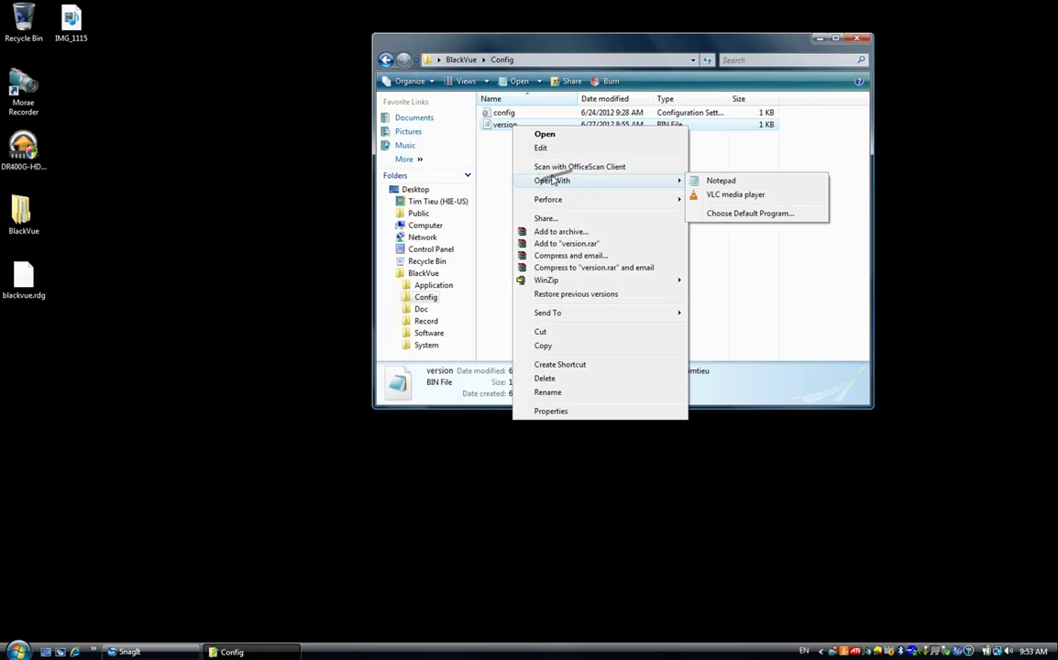
Step: Open the version file in Notepad and change both language values from English to Korean
mouse_move(681, 180)
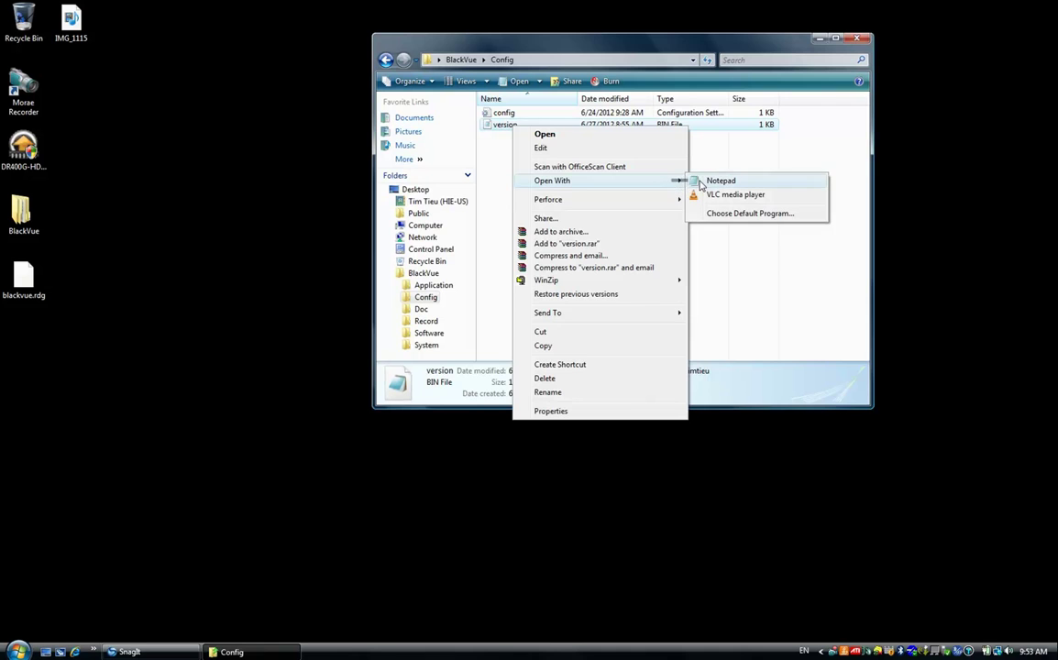
click(721, 180)
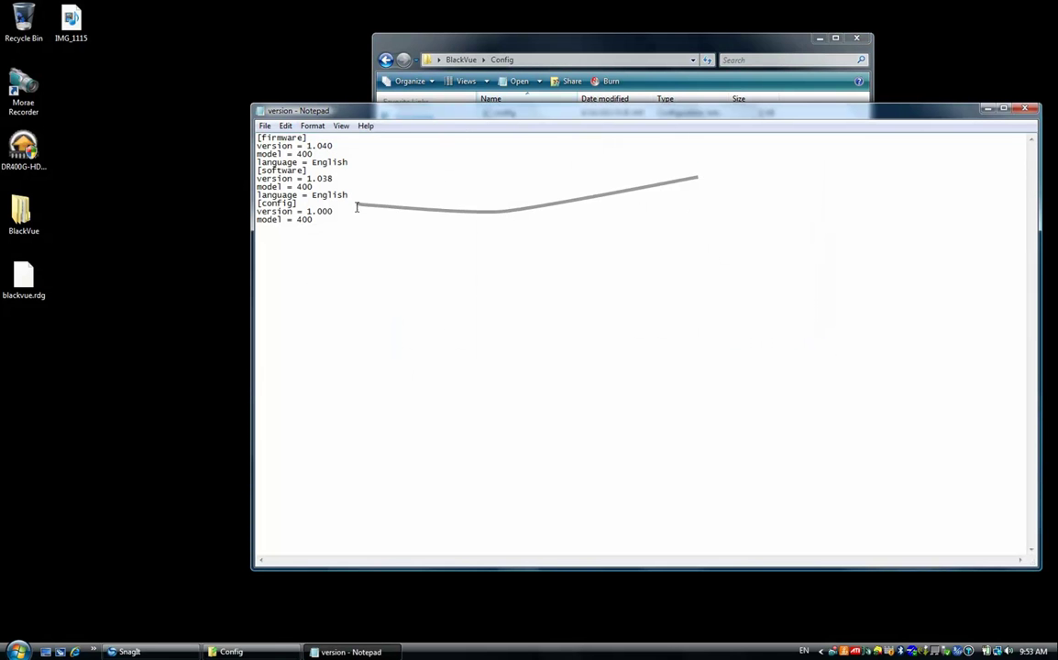
drag(353, 163, 312, 163)
text(Korean)
drag(349, 195, 311, 195)
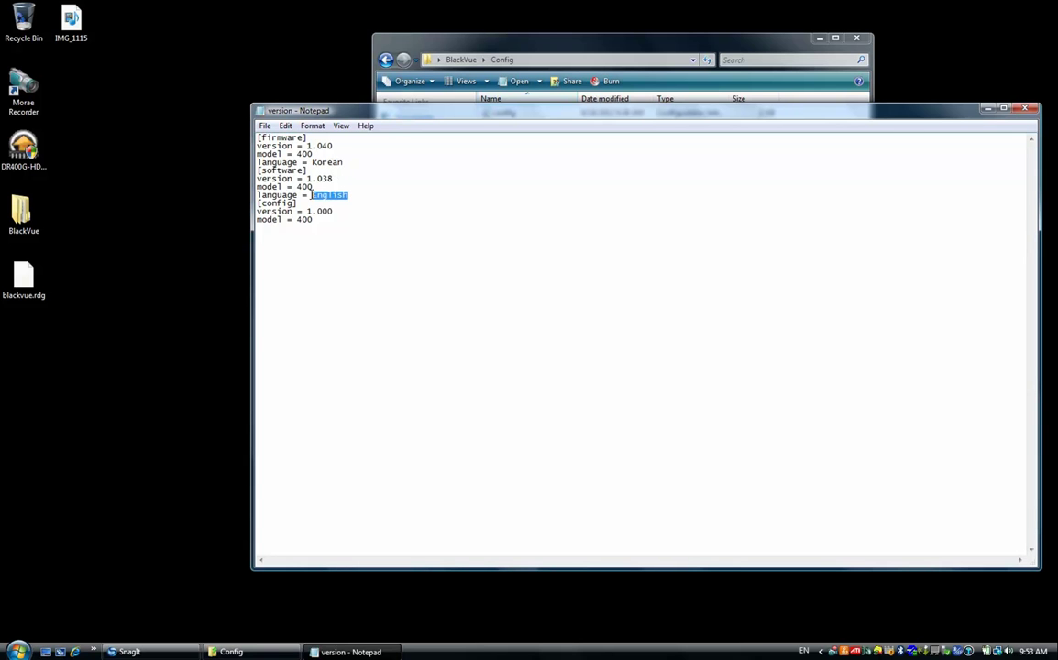
text(Korean)
Step: Save the edited version file and close Notepad
click(264, 126)
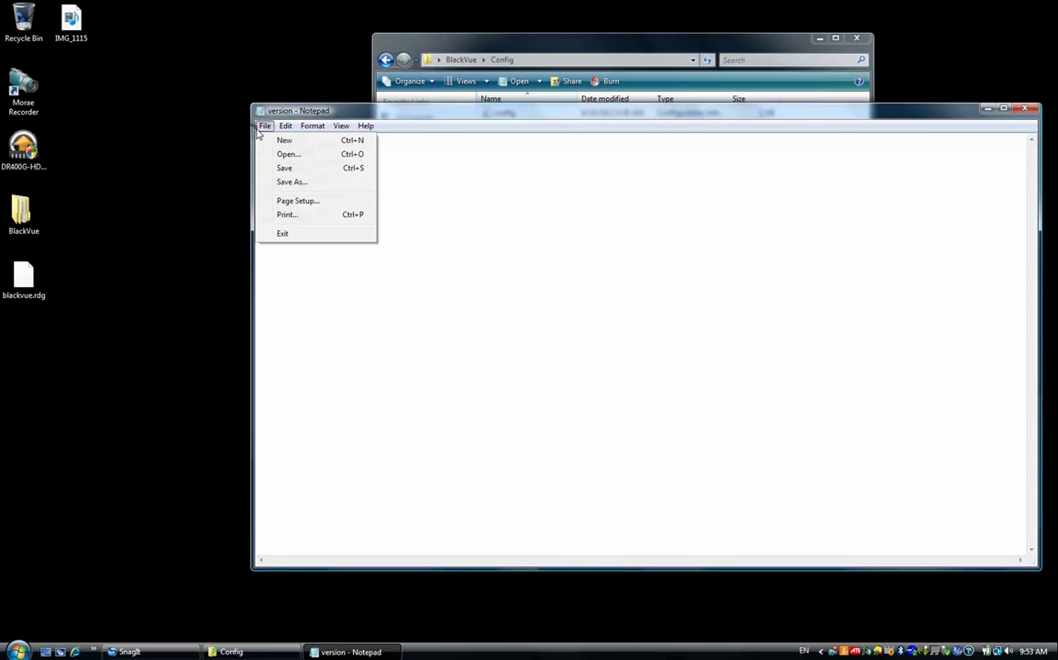
click(277, 168)
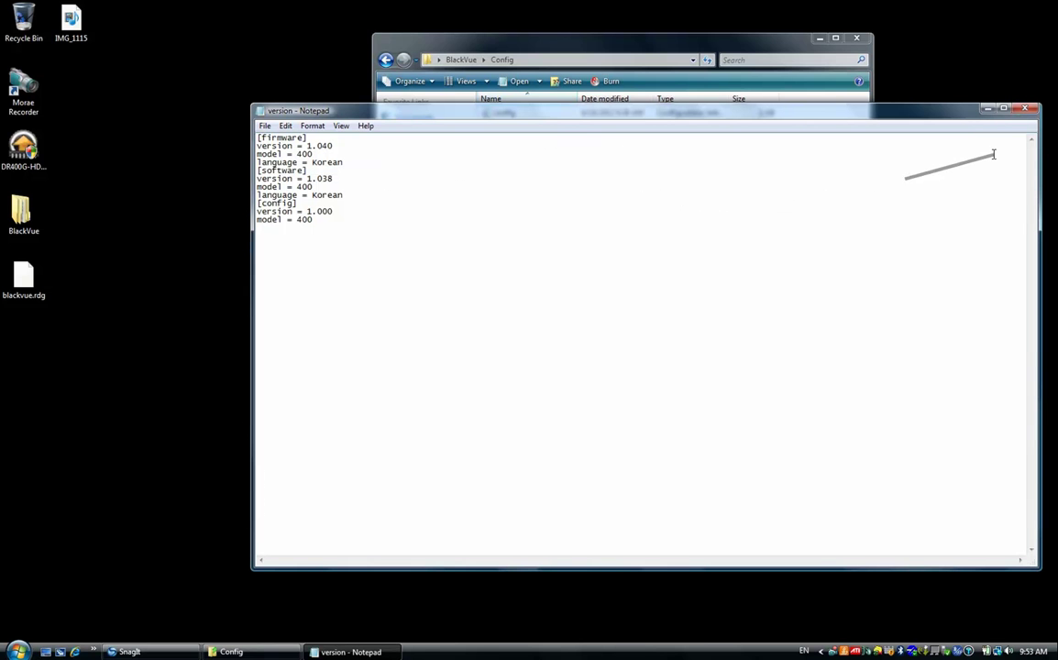
click(1028, 112)
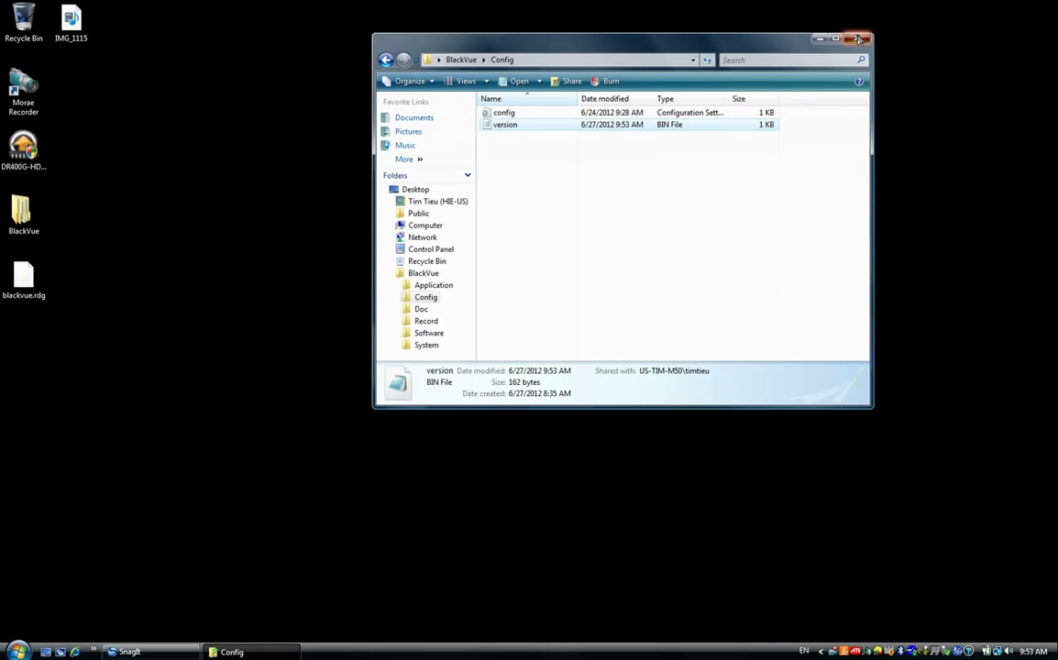
Step: Close the BlackVue Config folder window
click(859, 39)
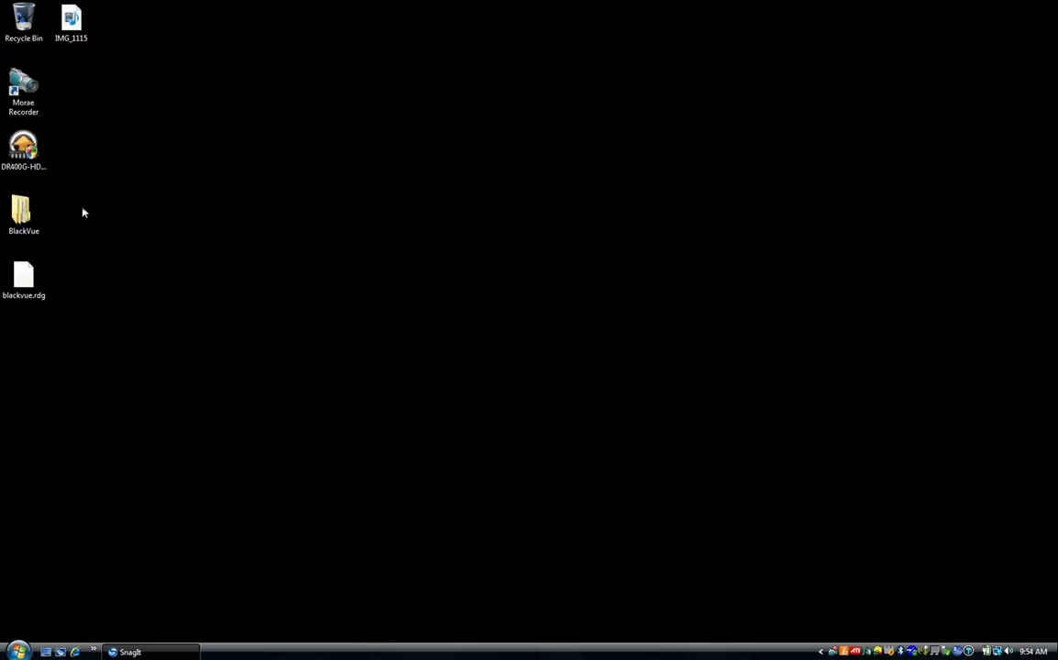
Step: Reopen BlackVue\Config and open the version file in Notepad, selecting the firmware language value
double_click(36, 222)
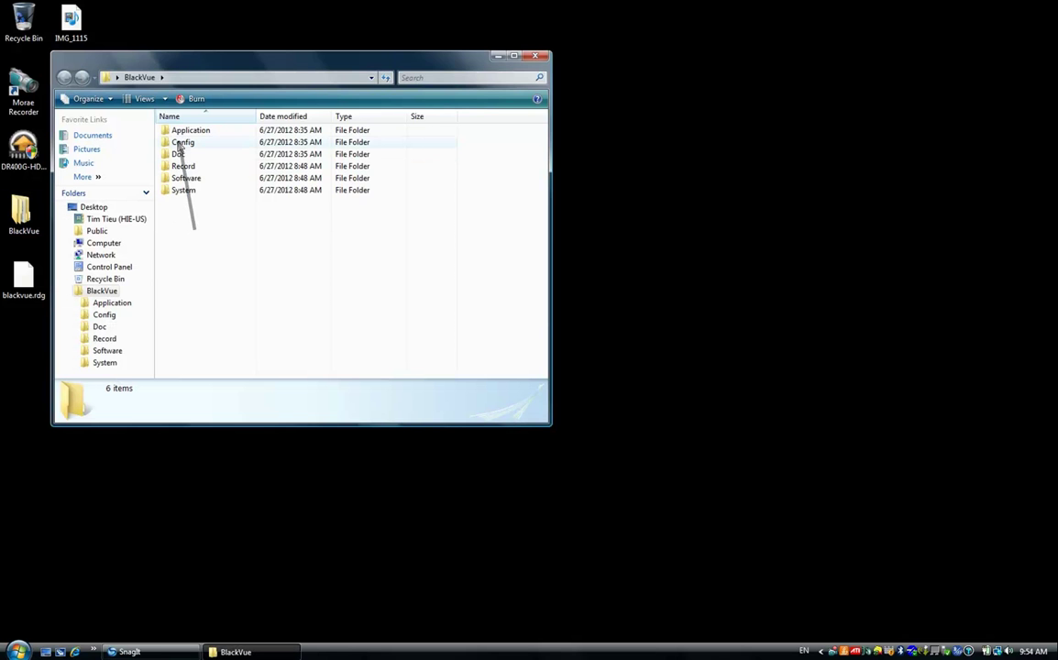
mouse_move(303, 53)
mouse_down()
mouse_move(401, 47)
mouse_move(421, 27)
mouse_up()
double_click(304, 116)
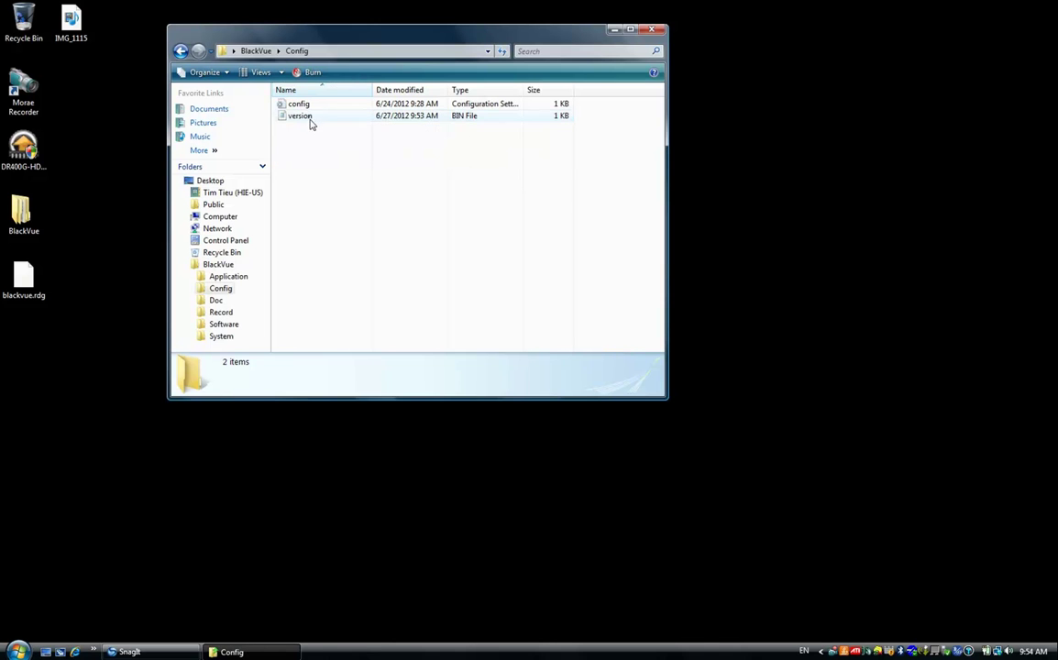
right_click(310, 123)
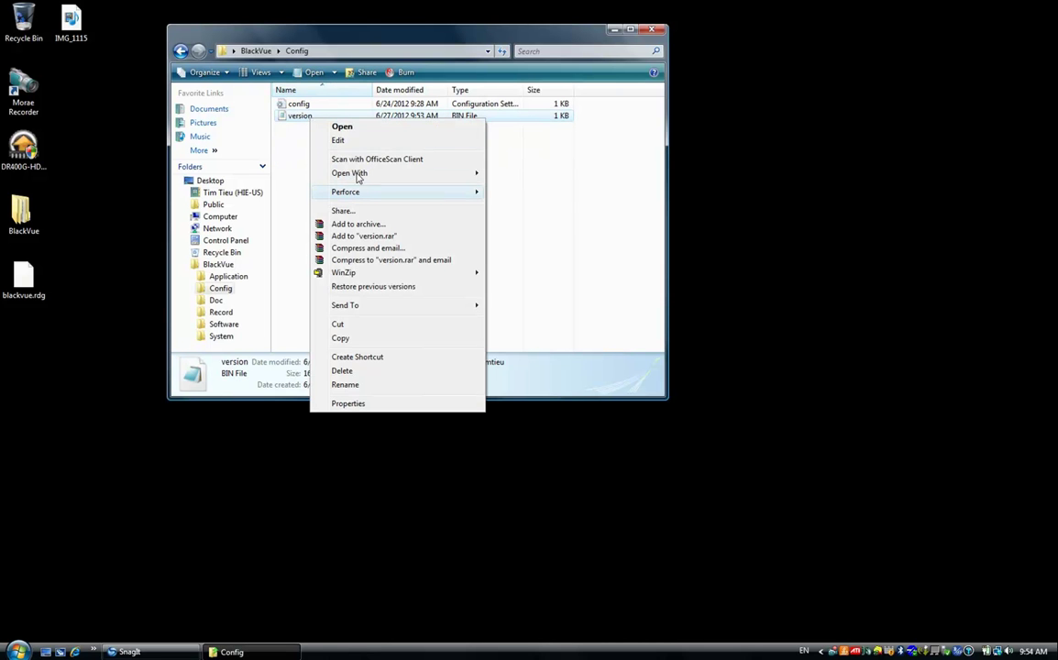
mouse_move(356, 176)
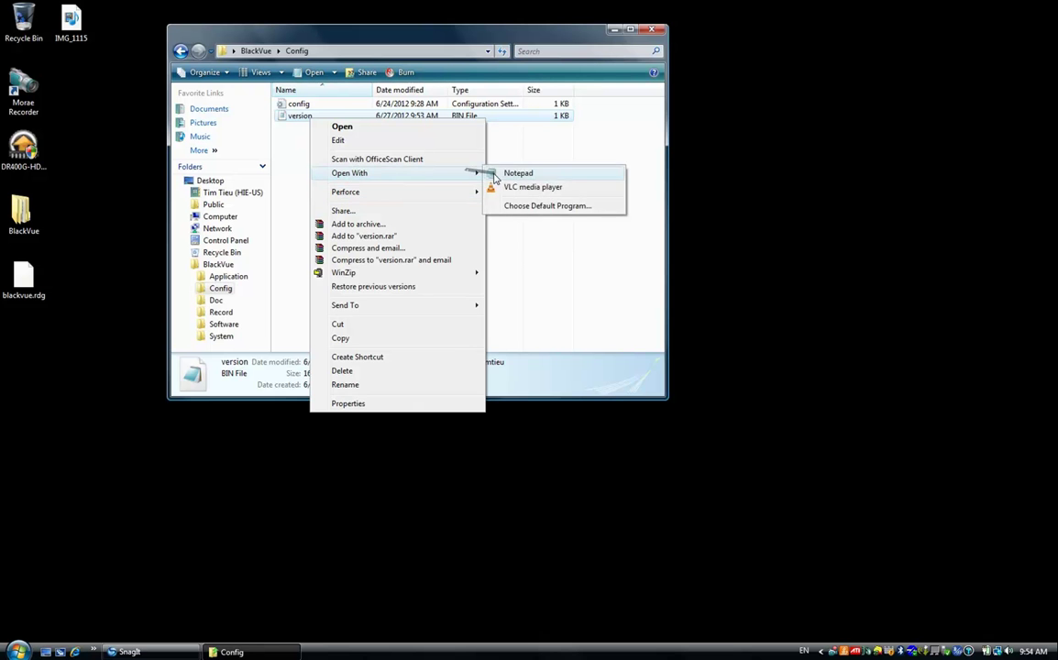
click(493, 173)
drag(348, 163, 310, 163)
Step: Retype the firmware and software language values from Korean back to English
text(Engl)
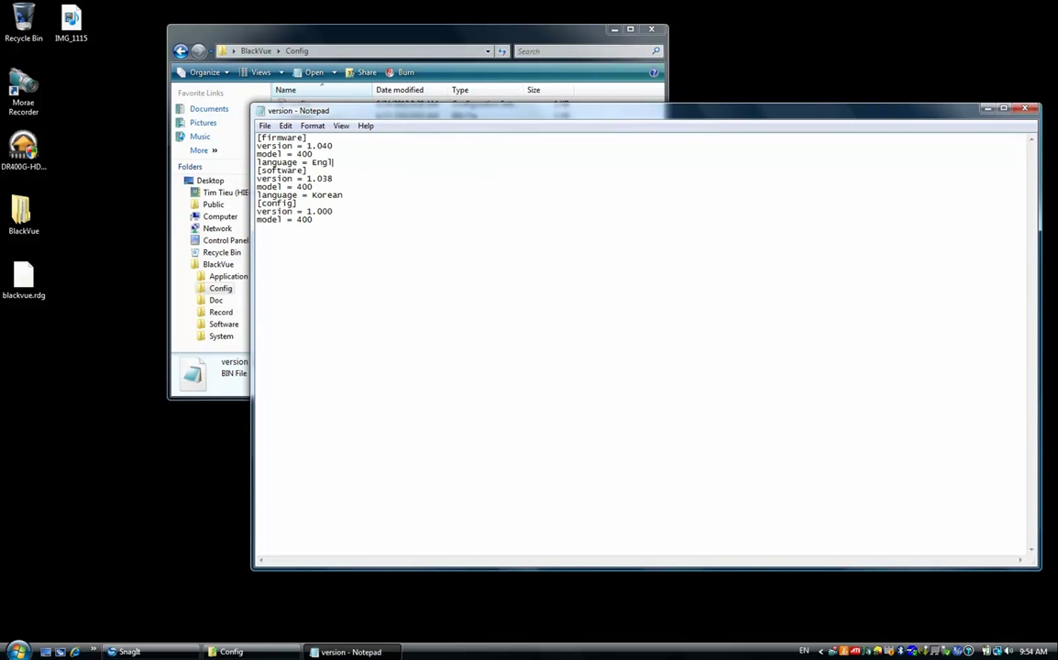
text(ish)
drag(345, 194, 311, 195)
text(Englis)
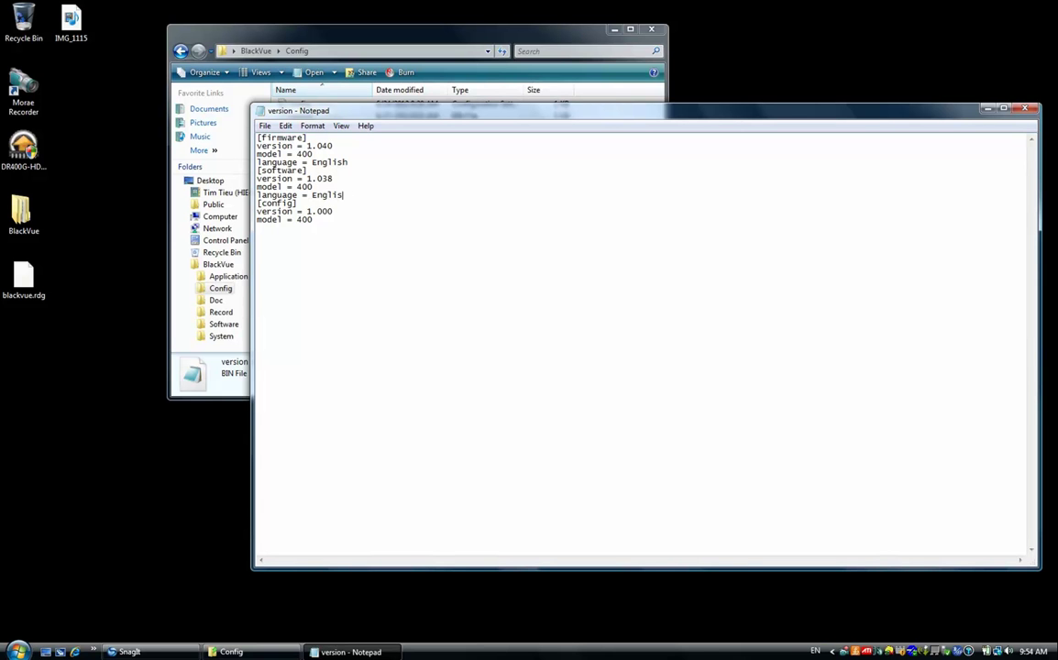
text(h)
Step: Save the version file and close Notepad
click(264, 125)
click(276, 168)
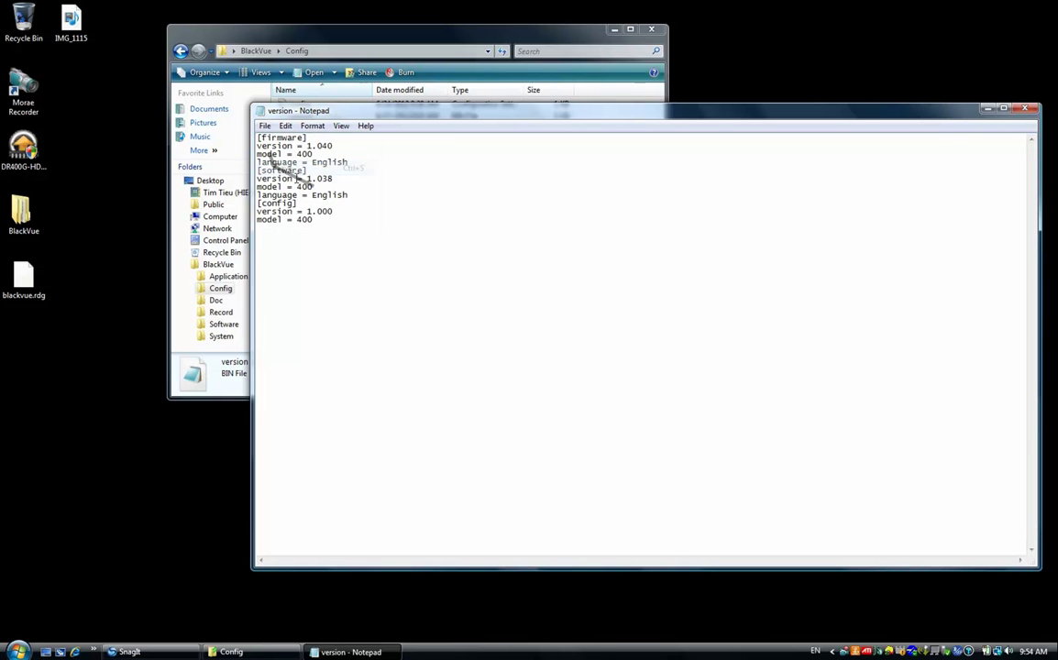
click(1025, 109)
Step: Close the Config folder window, leaving a bare desktop
click(649, 33)
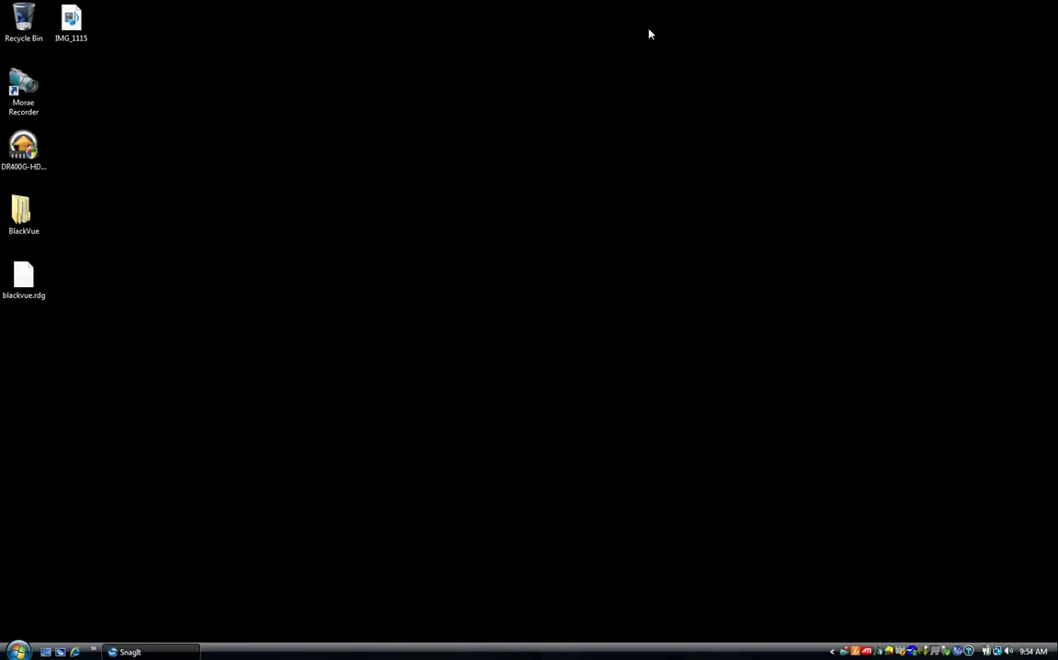